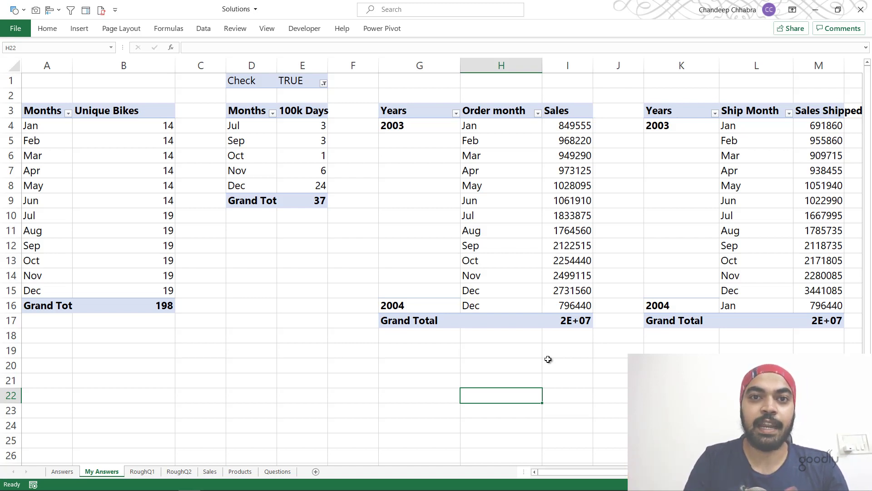
Review the Total Sales and Category formulas in row 4 of the Sales sheet, and the bike products by month on the RoughQ1 sheet.
left_click(209, 472)
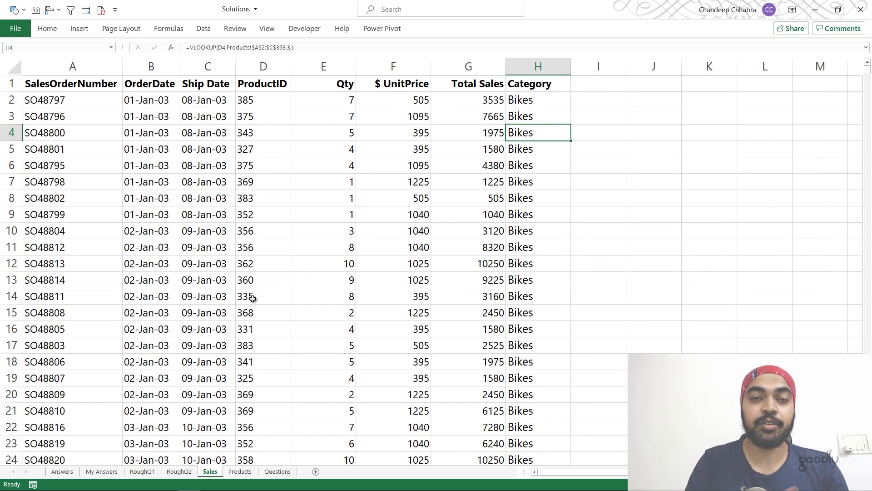
key("Left")
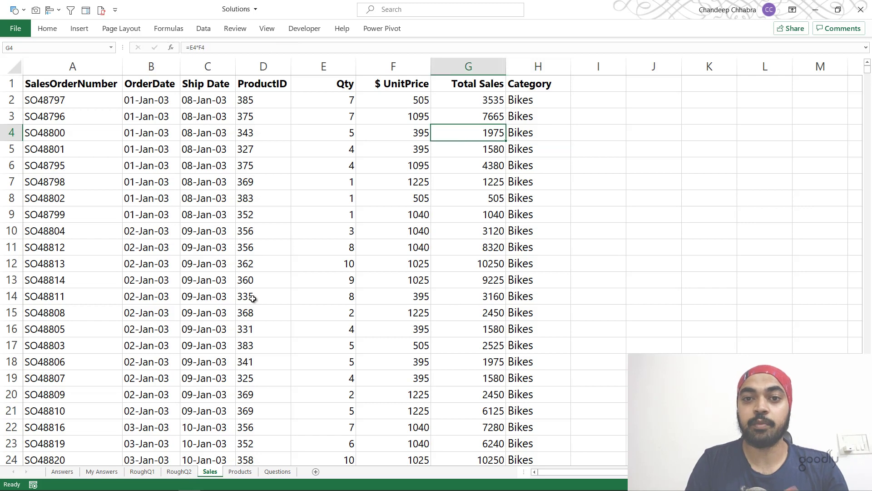
key("F2")
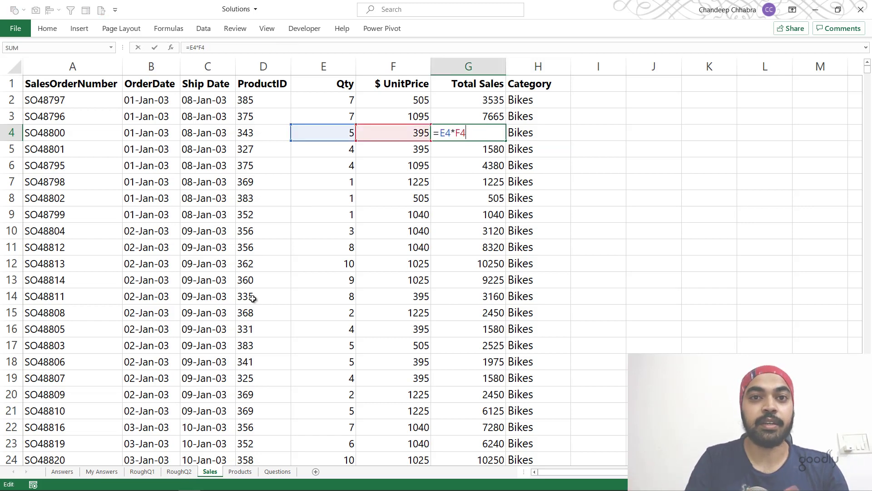
key("Escape")
key("Right")
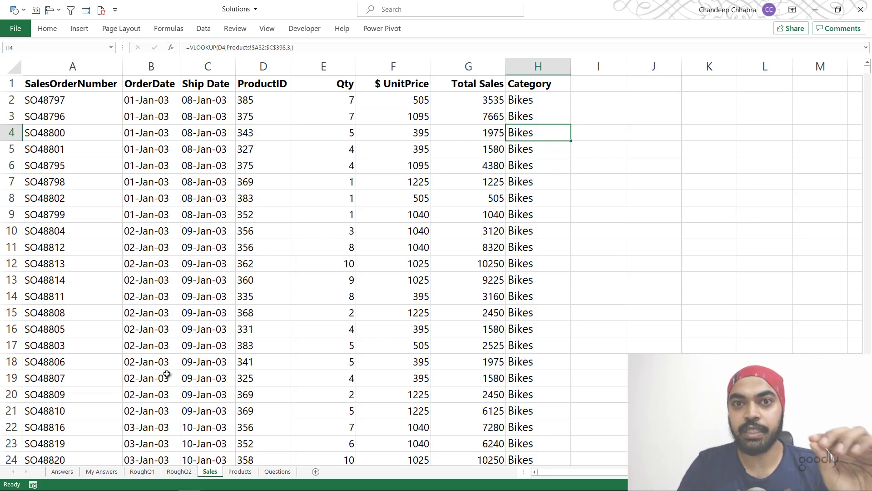
left_click(143, 472)
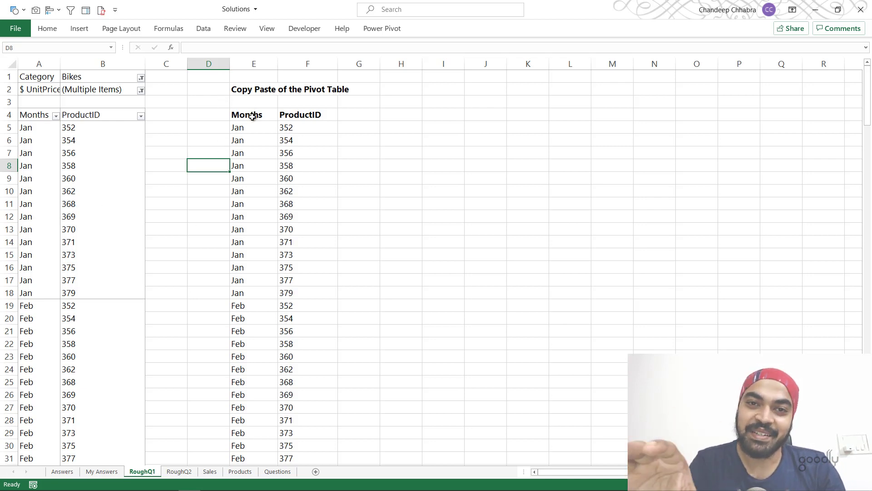
left_click(101, 471)
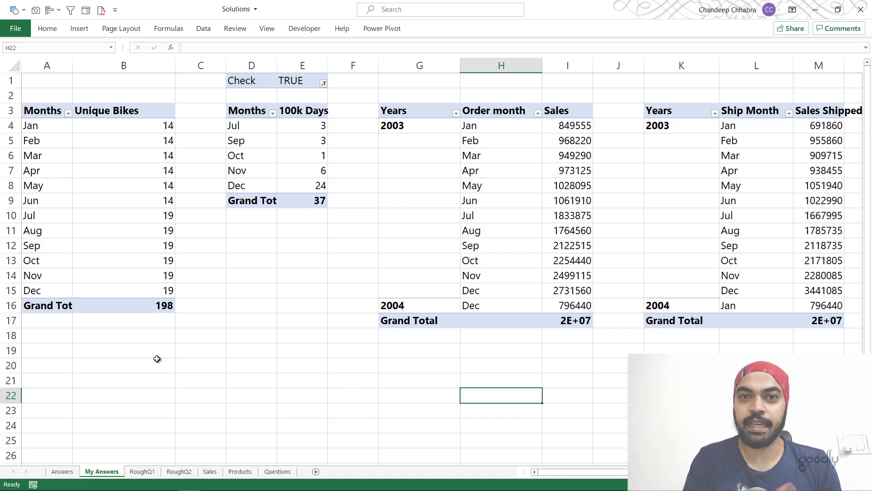
Switch to Power BI Desktop and inspect the DISTINCTCOUNT expression and filters in the Unique Bikes > $1000 measure.
key("alt+Tab")
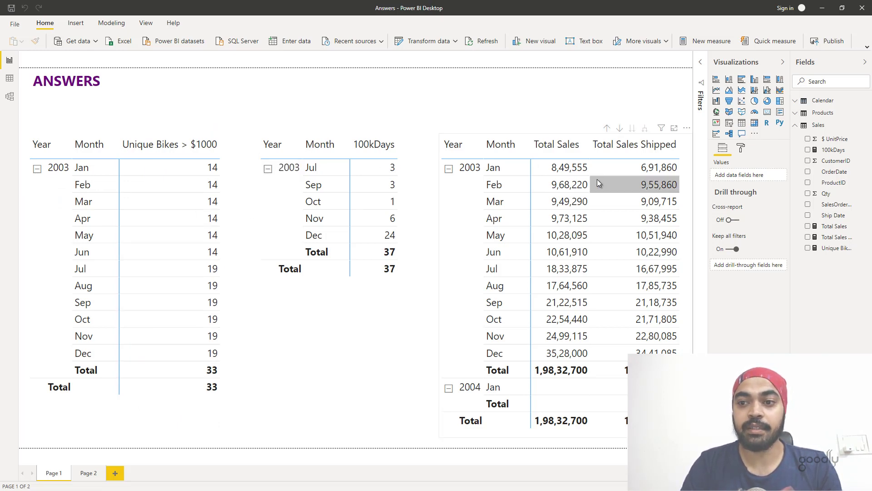
left_click(843, 249)
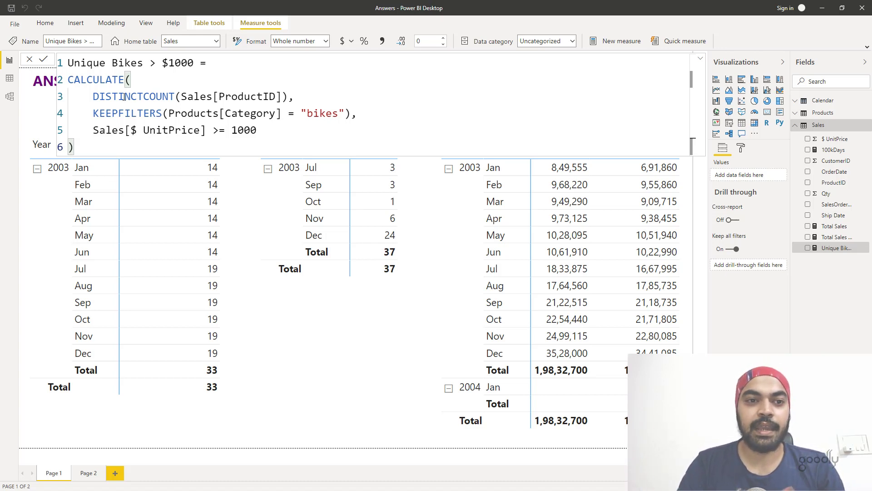
left_click_drag(93, 97, 291, 97)
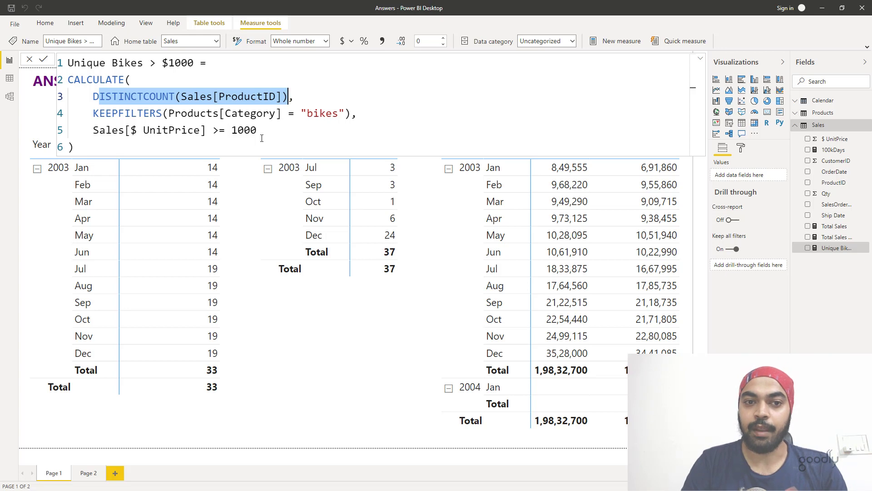
key("Return")
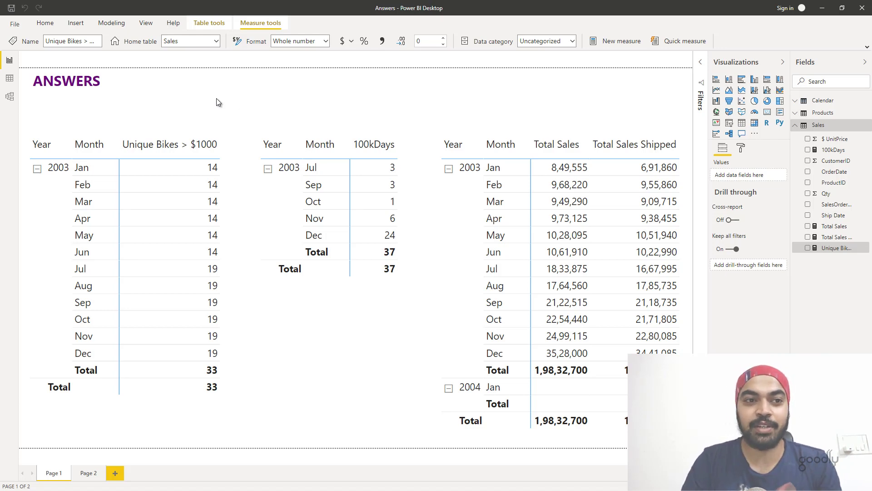
View the Sales table's data and return to the ANSWERS report page with nothing selected.
left_click(6, 79)
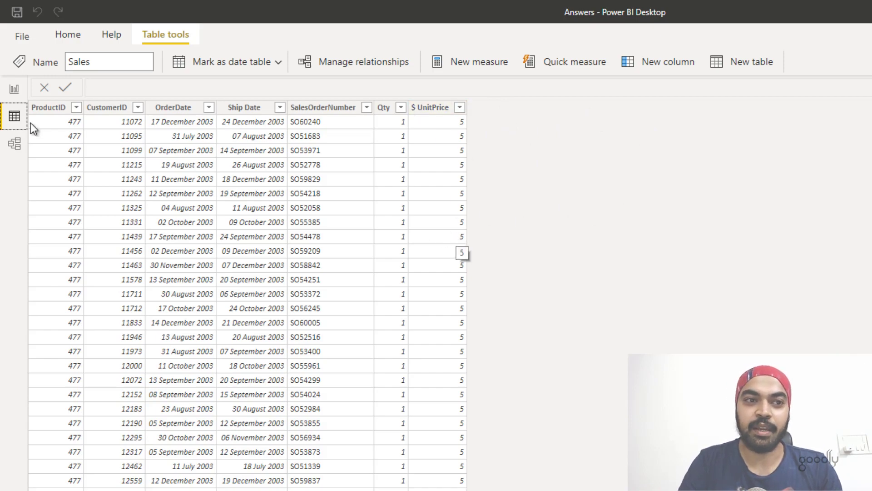
left_click(14, 88)
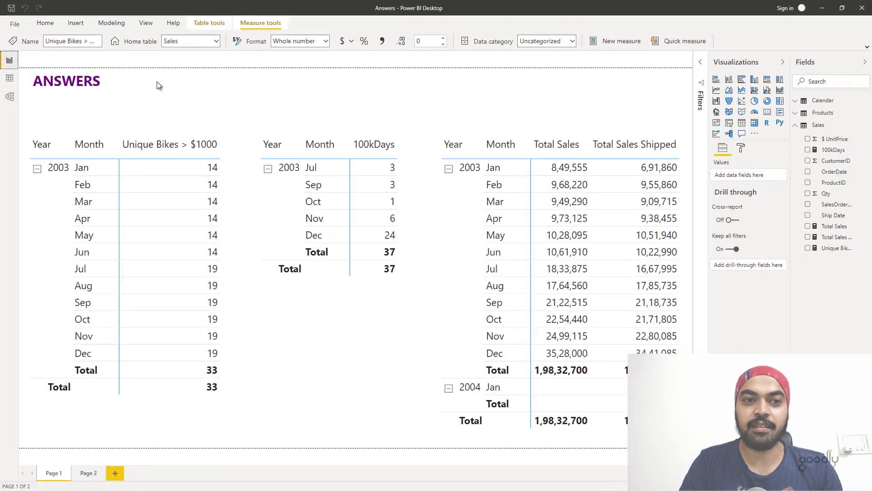
left_click(213, 108)
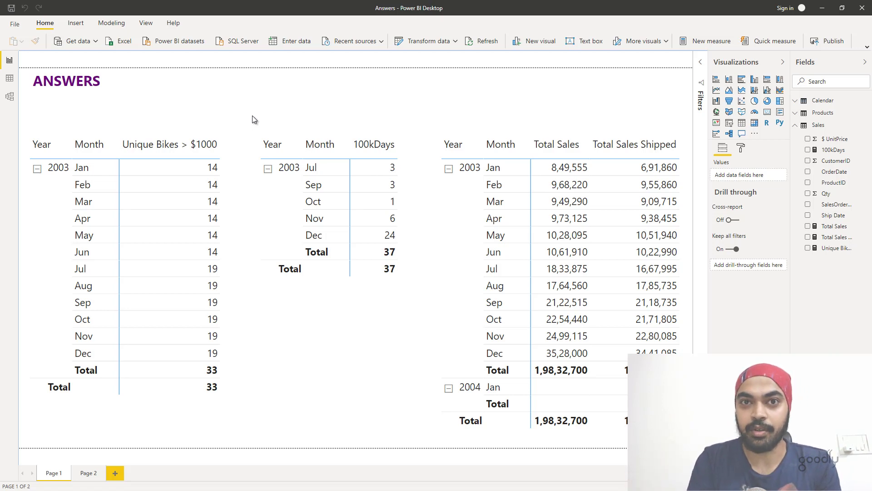
Switch to Excel and examine the Sales sheet's order dates, and the daily sales values with their Check column on the RoughQ2 sheet.
key("alt+Tab")
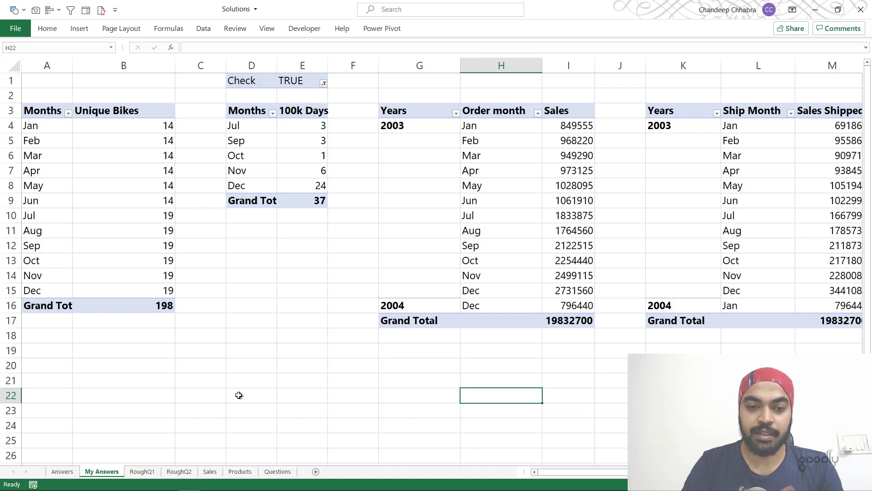
left_click(211, 471)
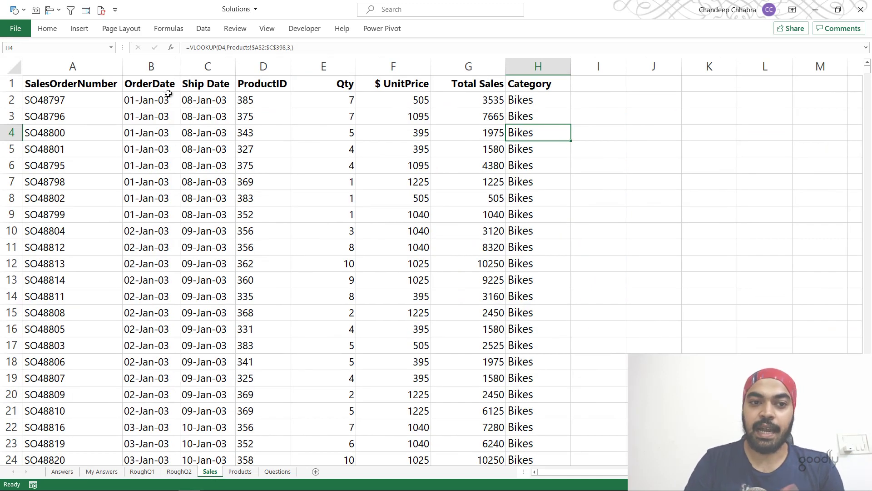
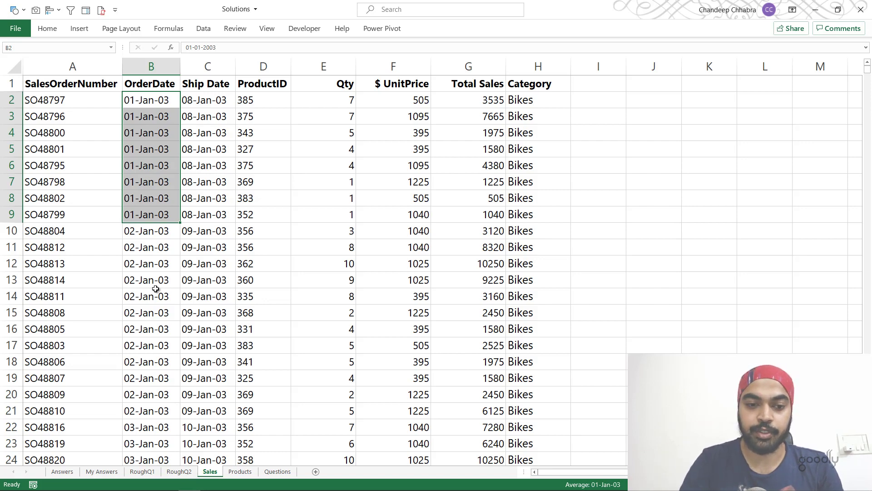
left_click(182, 471)
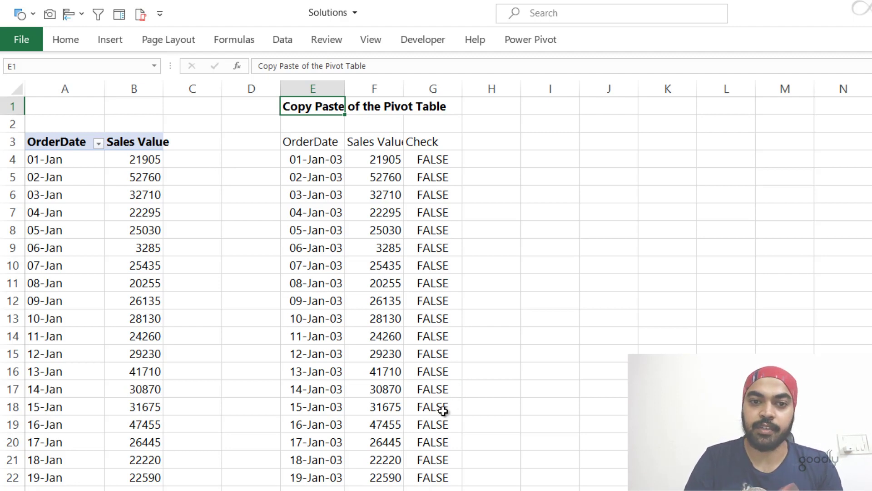
scroll(430, 432, "down", 3)
scroll(429, 431, "down", 20)
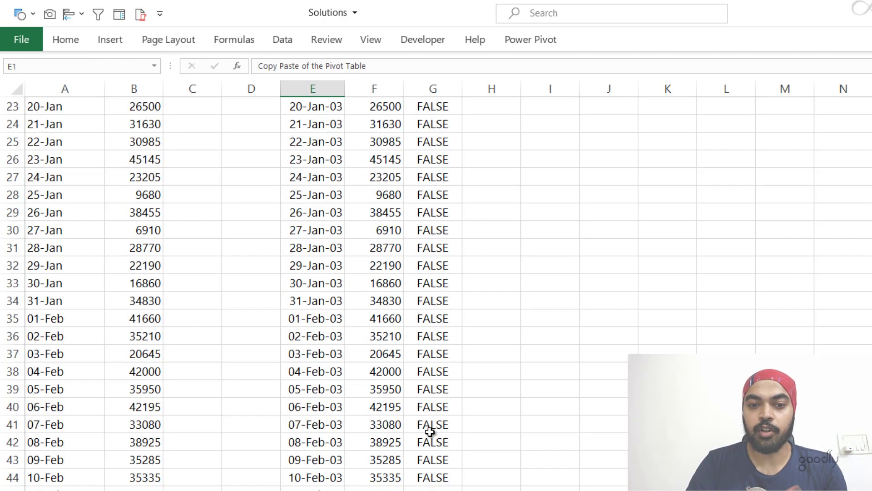
scroll(430, 432, "down", 20)
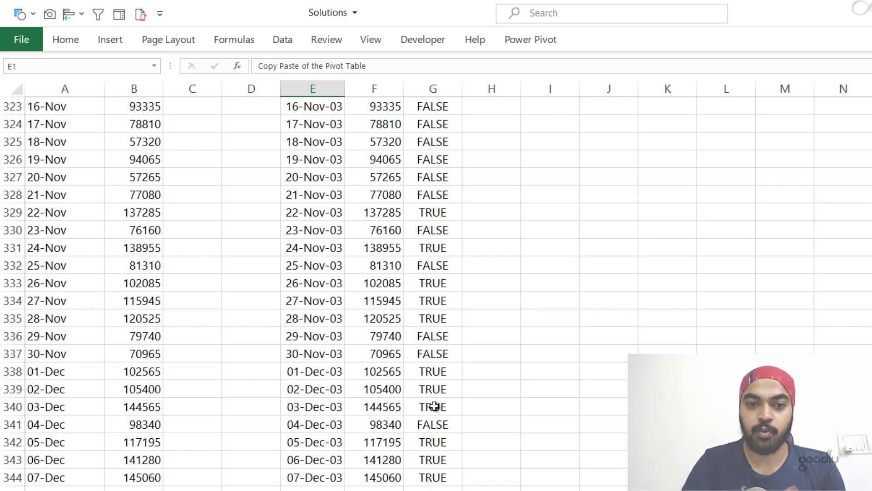
scroll(299, 297, "up", 20)
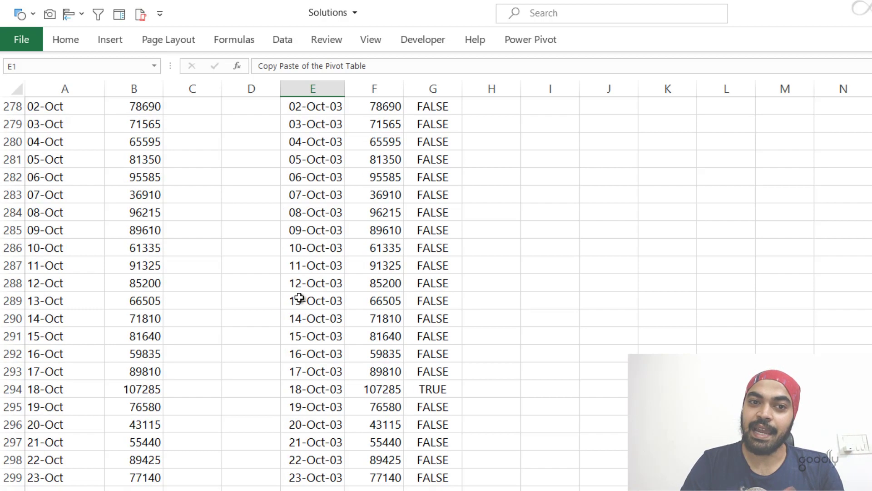
scroll(300, 298, "up", 20)
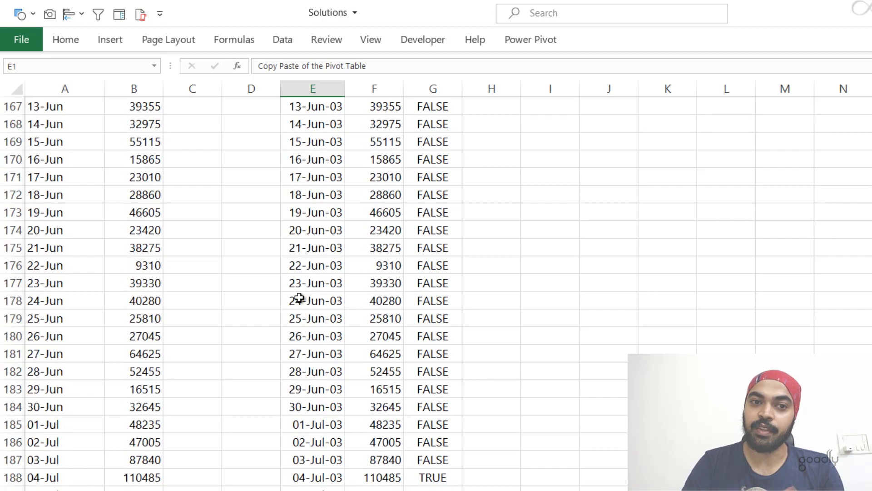
scroll(299, 297, "up", 16)
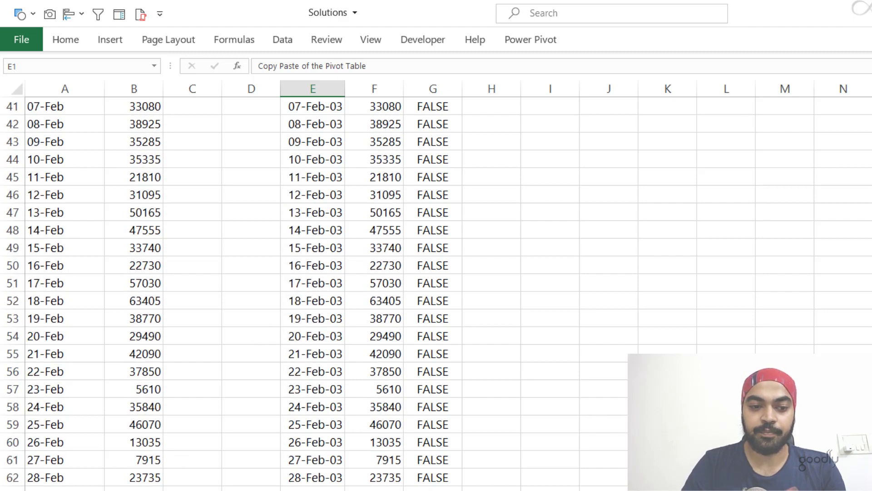
key("ctrl+Page_Up")
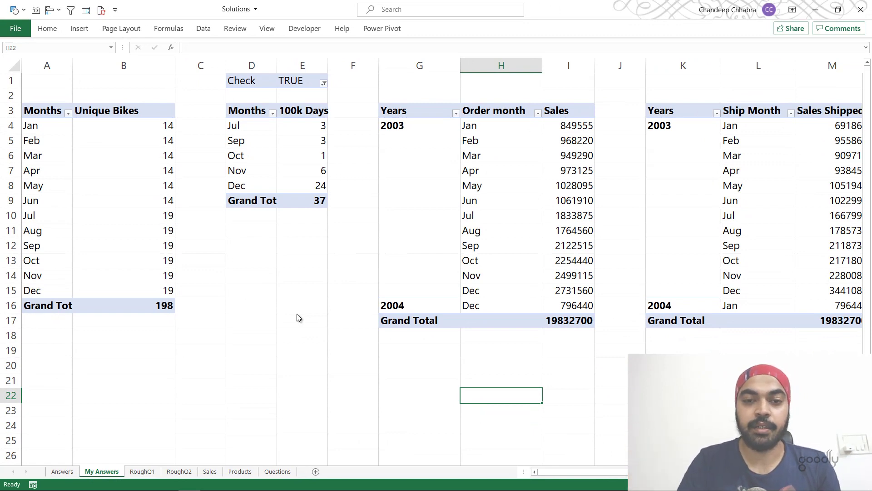
Switch to Power BI Desktop and inspect the 100kDays measure, including its COUNTROWS, FILTER over Calendar and Total Sales condition.
key("alt+Tab")
left_click(318, 379)
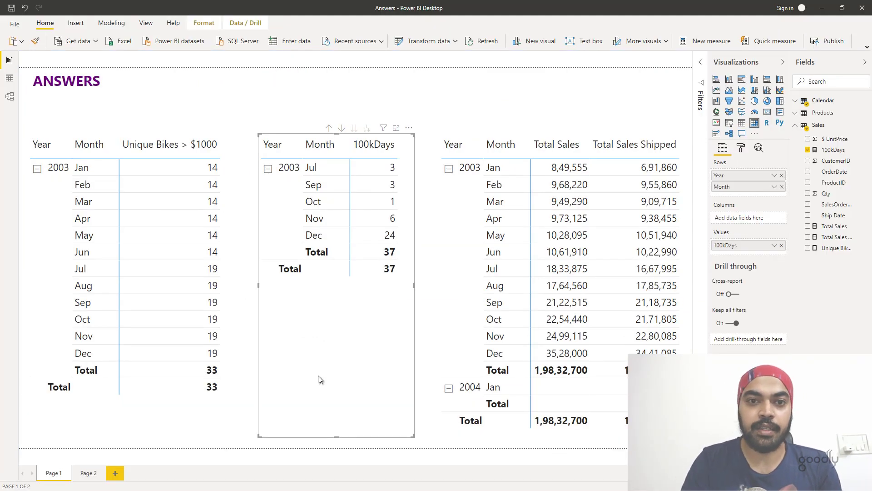
left_click(846, 150)
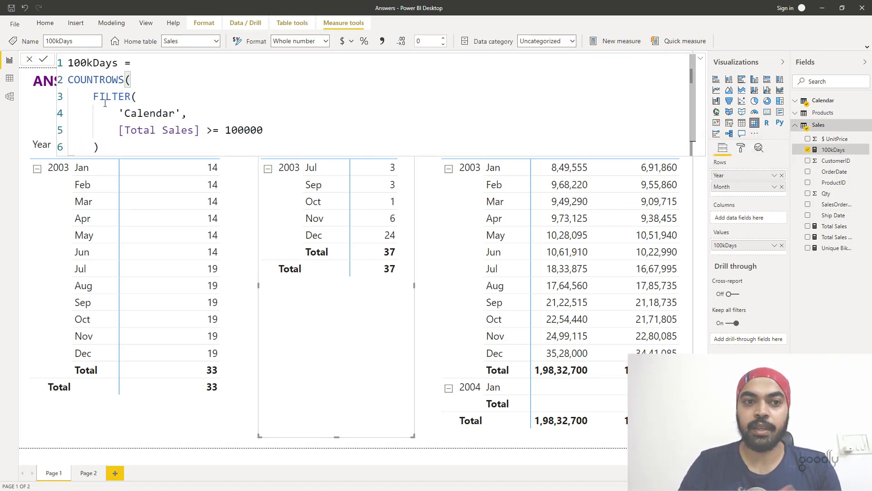
left_click_drag(131, 113, 169, 113)
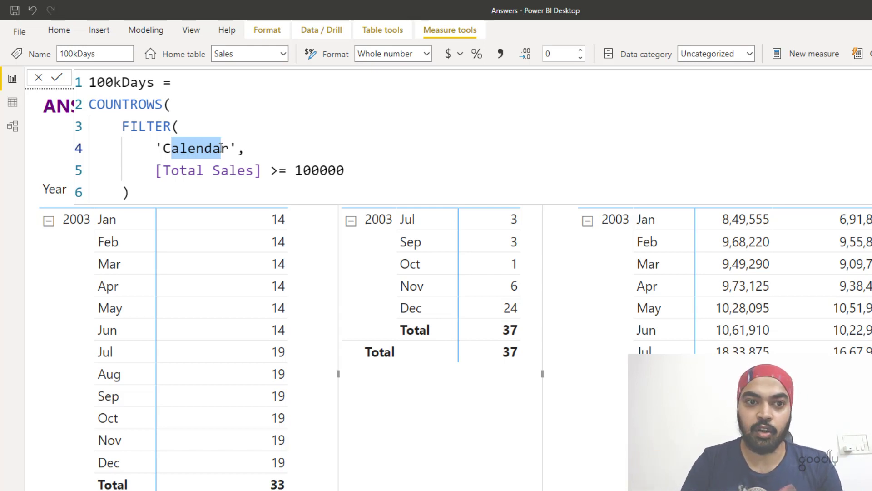
left_click_drag(180, 171, 237, 172)
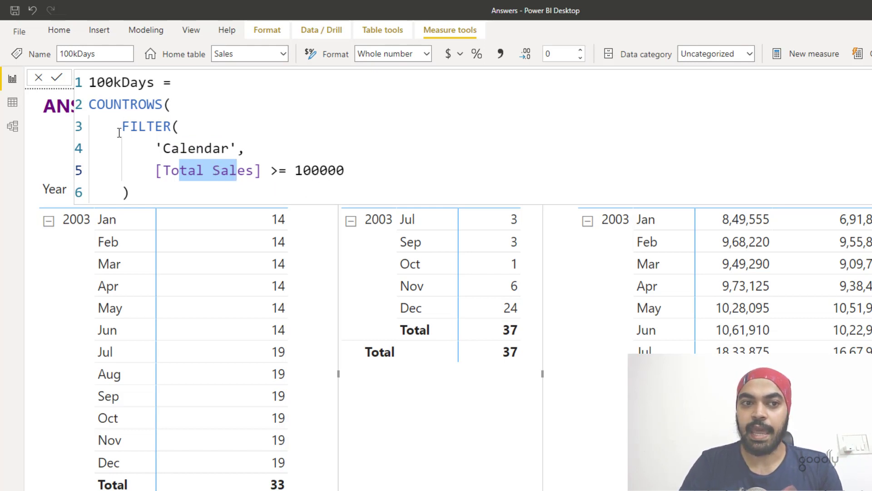
left_click_drag(121, 125, 140, 197)
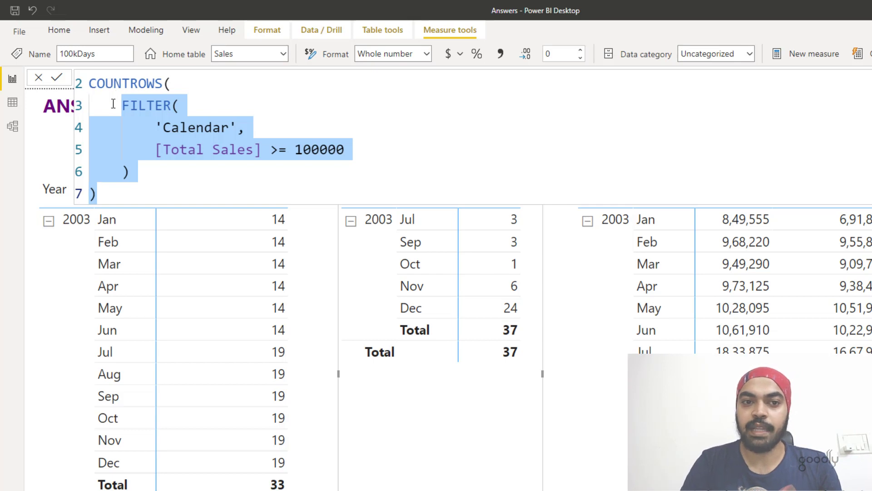
left_click(428, 229)
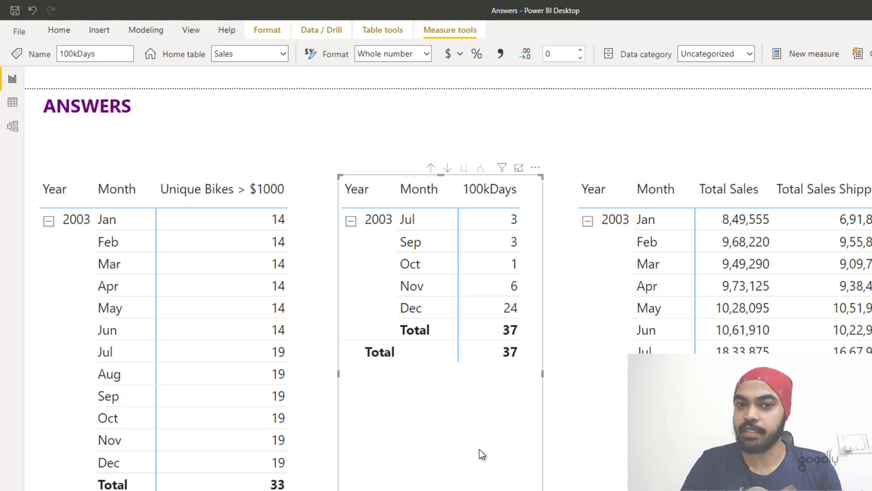
left_click(583, 131)
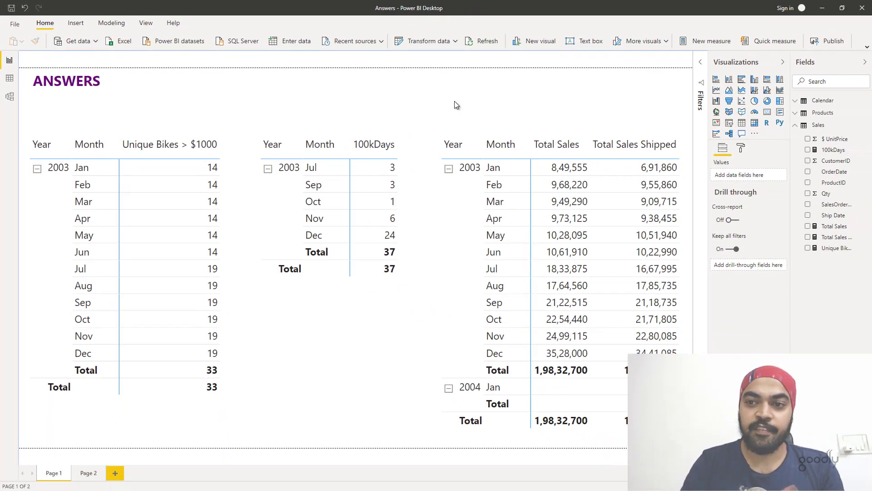
Add a slicer for the Products table's Category field between the ANSWERS title and the report tables.
left_click(823, 113)
left_click_drag(834, 128, 586, 80)
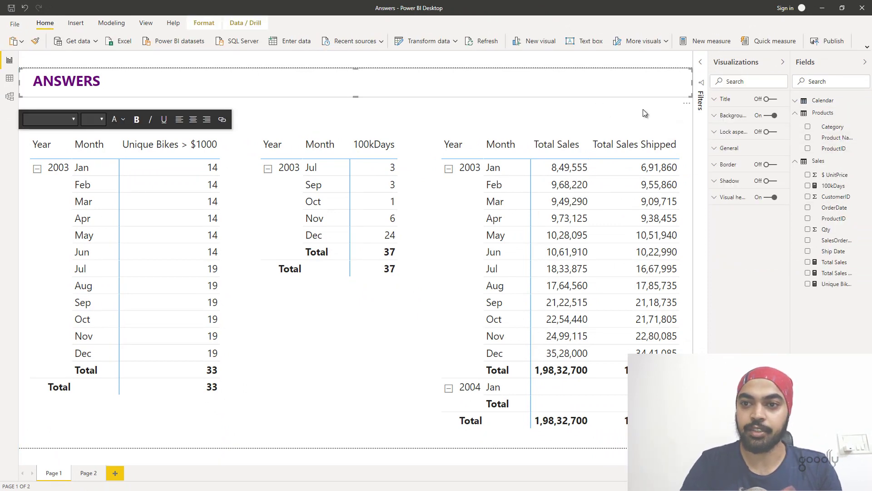
left_click(817, 128)
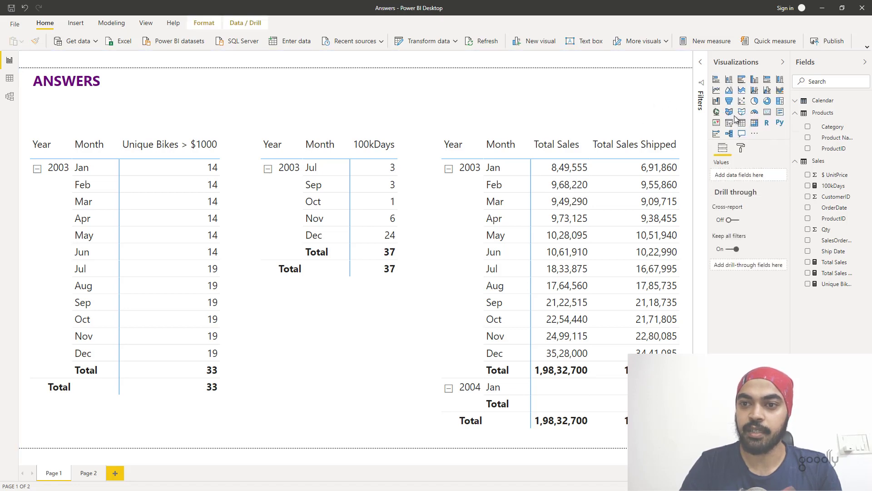
left_click(716, 134)
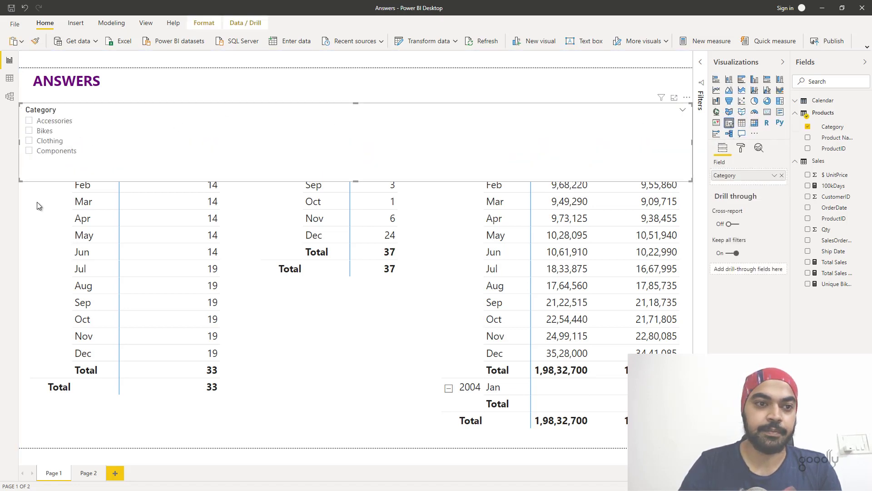
Filter the report tables through the Category slicer, selecting Bikes and finally Clothing.
left_click(582, 98)
left_click(582, 107)
left_click(582, 117)
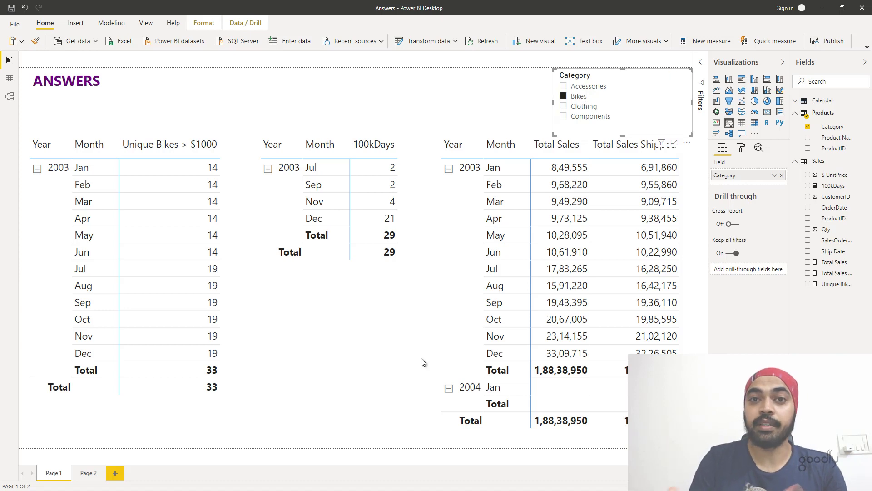
left_click(574, 107)
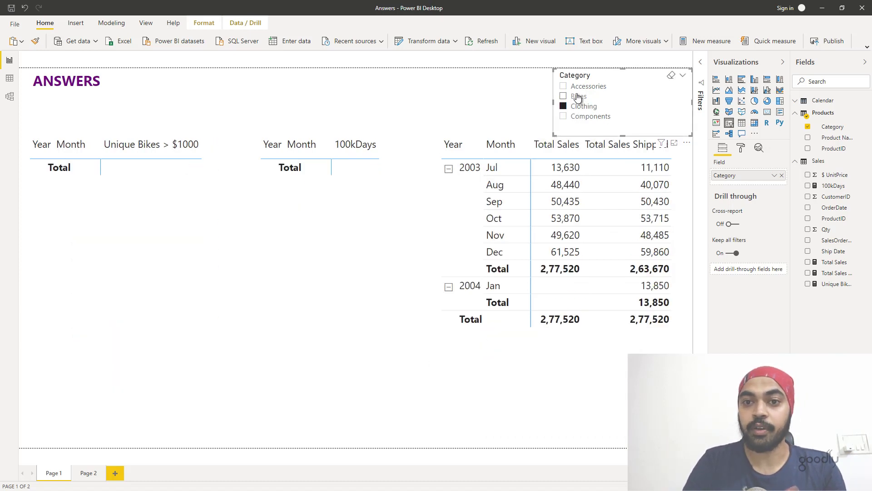
Switch the Category slicer from Clothing to Bikes and clear the selection so all categories are included.
left_click(578, 97)
left_click(577, 97)
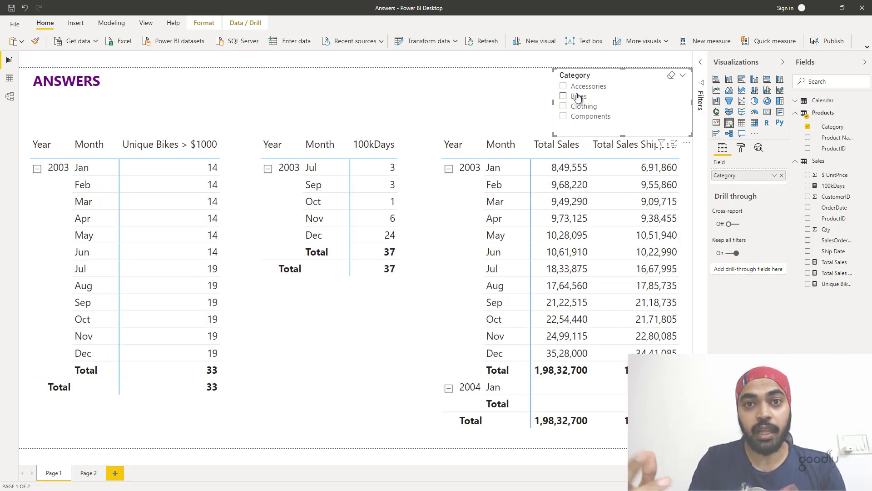
Replace Month with the Calendar table's Qtr field in the rows of the 100kDays matrix, placed under Year.
left_click(369, 313)
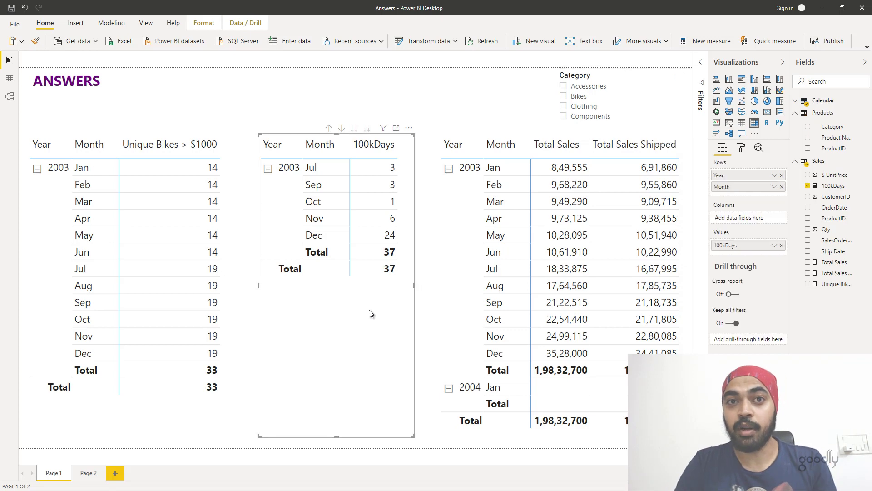
left_click(830, 106)
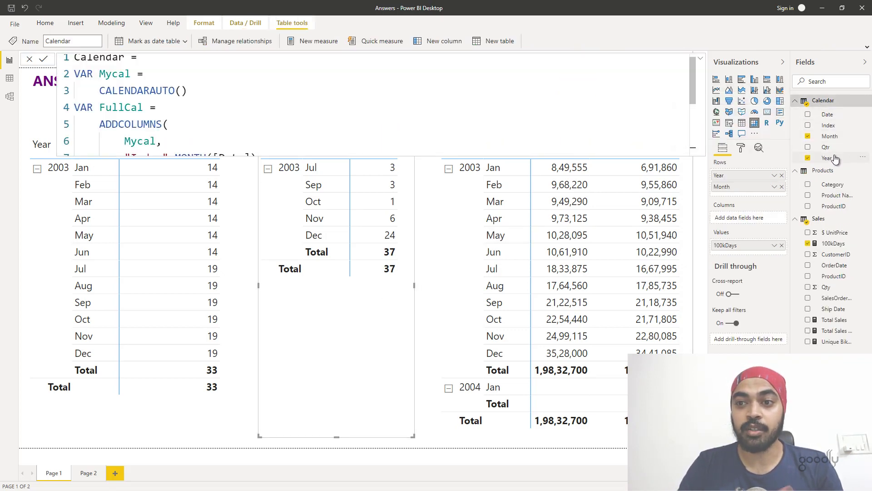
left_click_drag(829, 149, 736, 187)
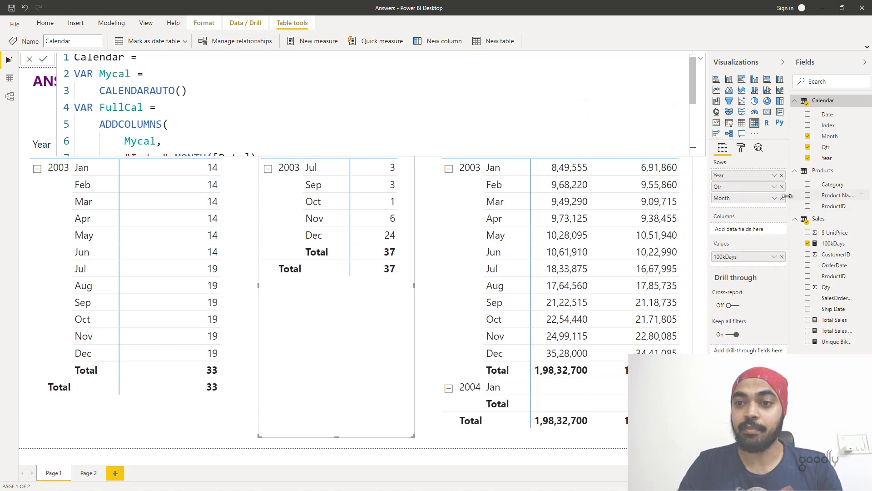
left_click(782, 198)
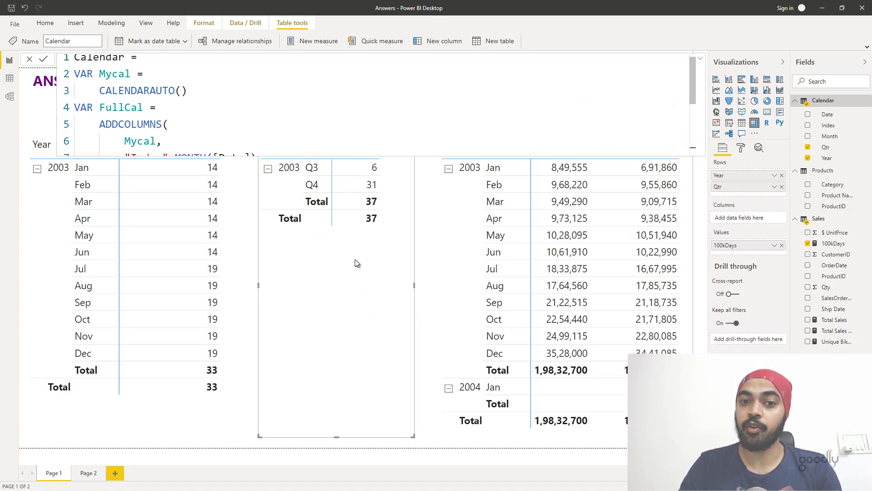
left_click(346, 175)
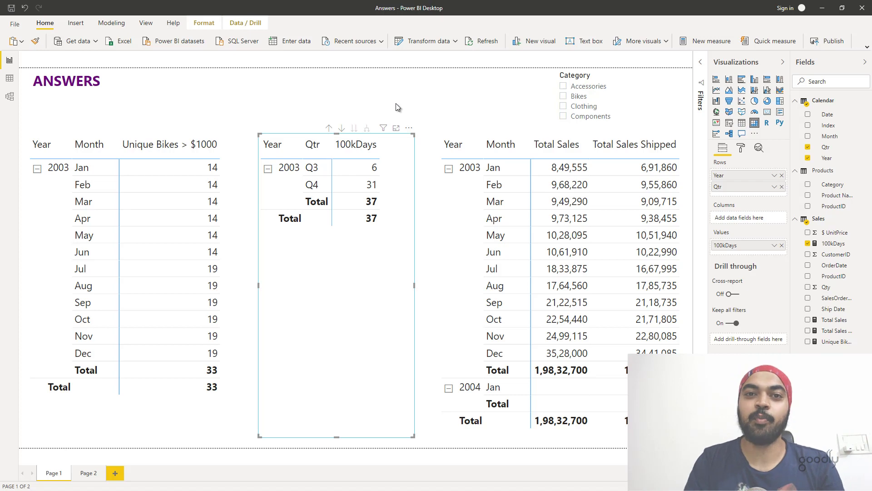
left_click(420, 164)
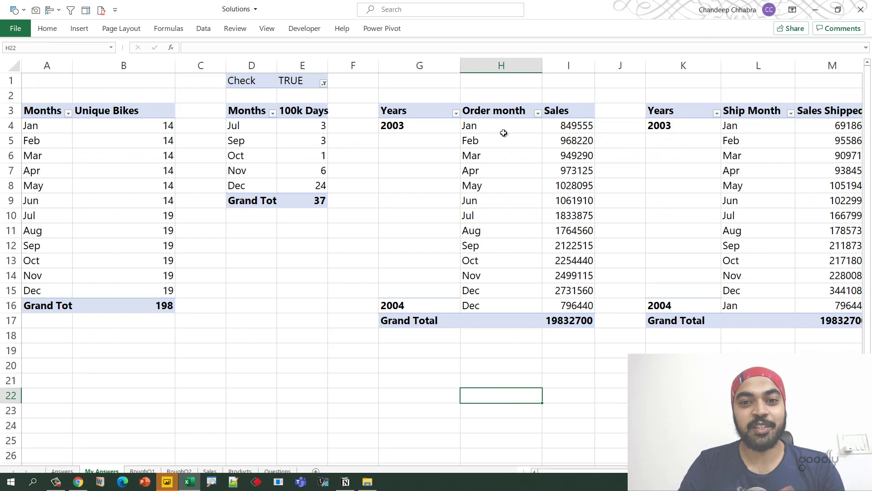
Switch to Excel and compare the Sales by order month pivot with the Sales Shipped by ship month pivot on My Answers.
left_click_drag(549, 126, 554, 295)
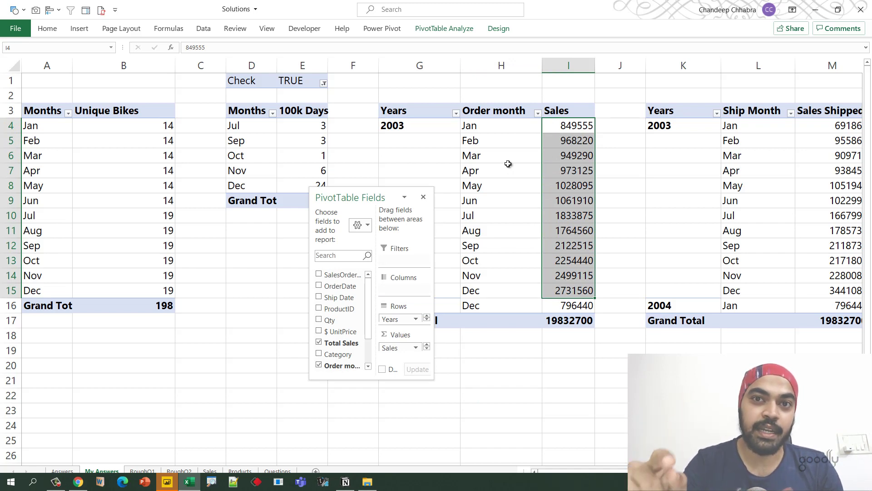
left_click(759, 156)
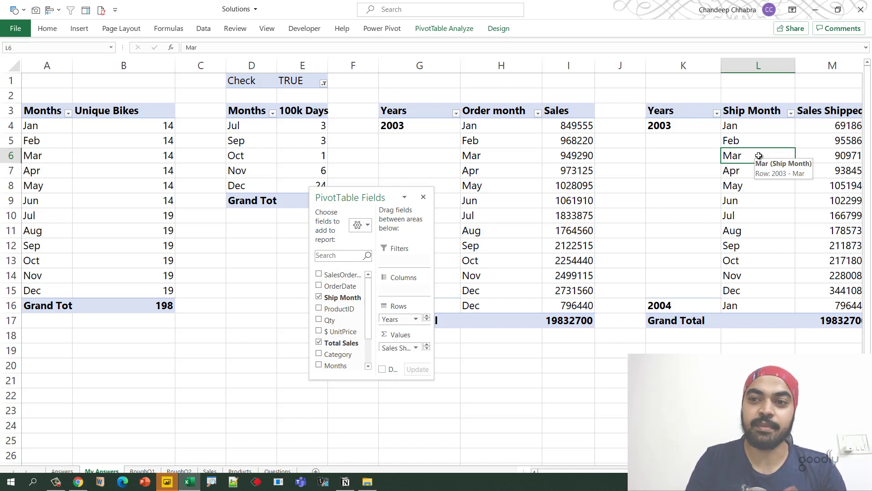
key("Right")
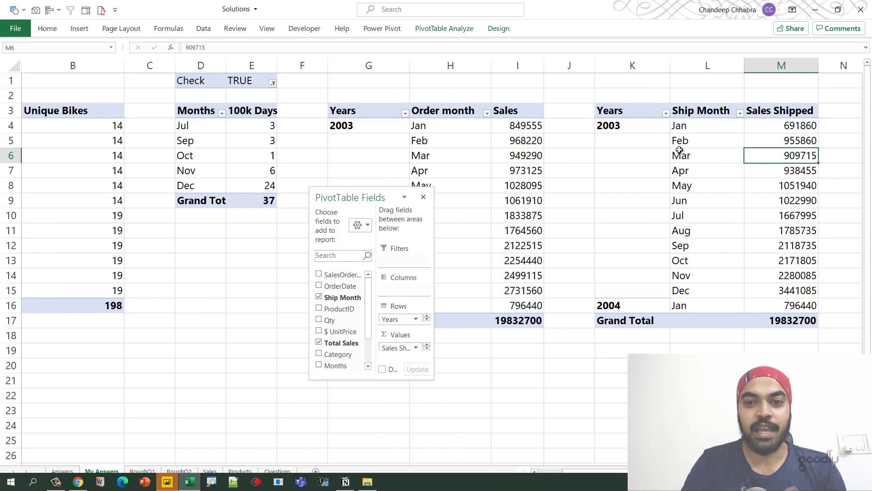
Switch to Power BI Desktop and inspect the Total Sales Shipped measure, including its USERELATIONSHIP between Calendar Date and Sales Ship Date.
left_click_drag(603, 145, 701, 143)
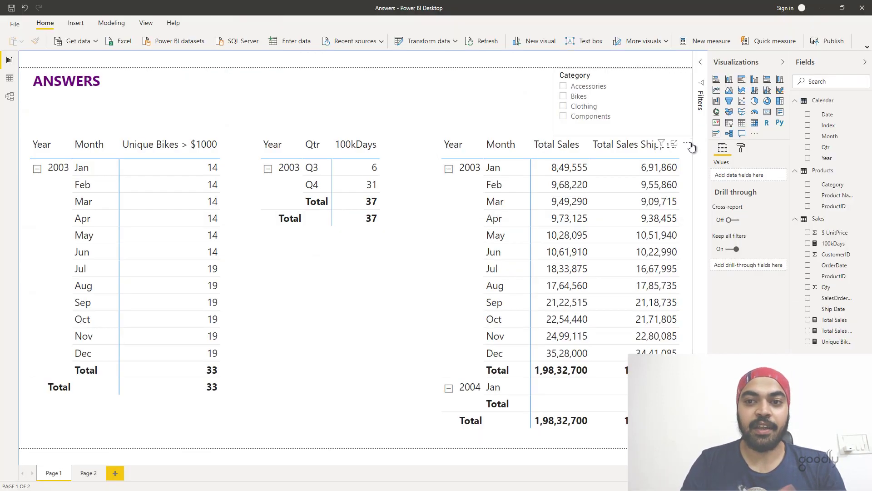
left_click(689, 161)
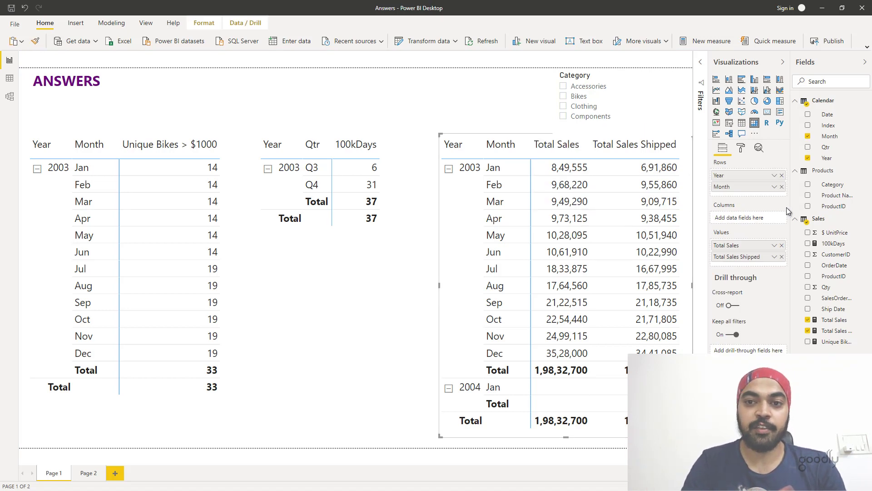
left_click(840, 341)
left_click(836, 330)
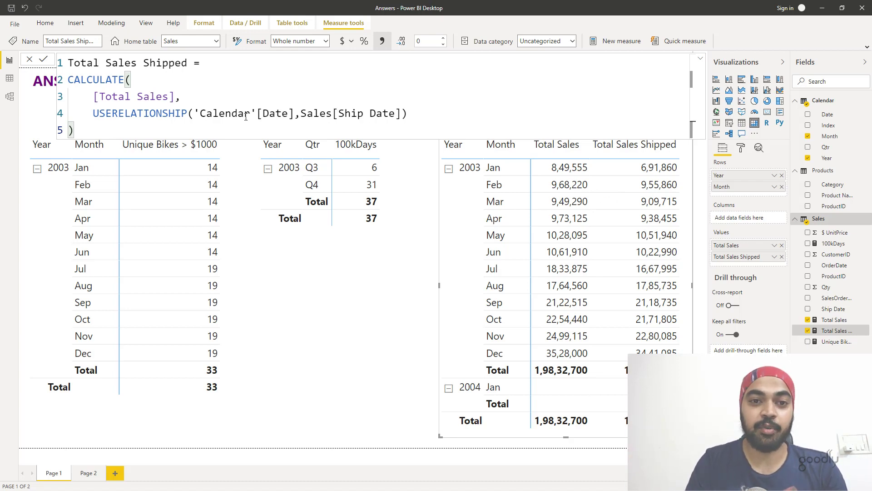
left_click(262, 83)
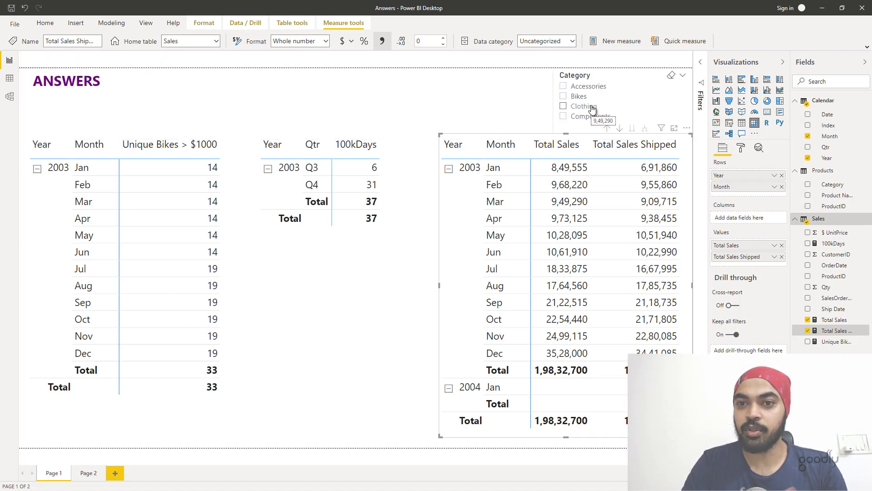
Filter the report tables by Bikes and by Accessories in the Category slicer, and clear the filter.
left_click(579, 96)
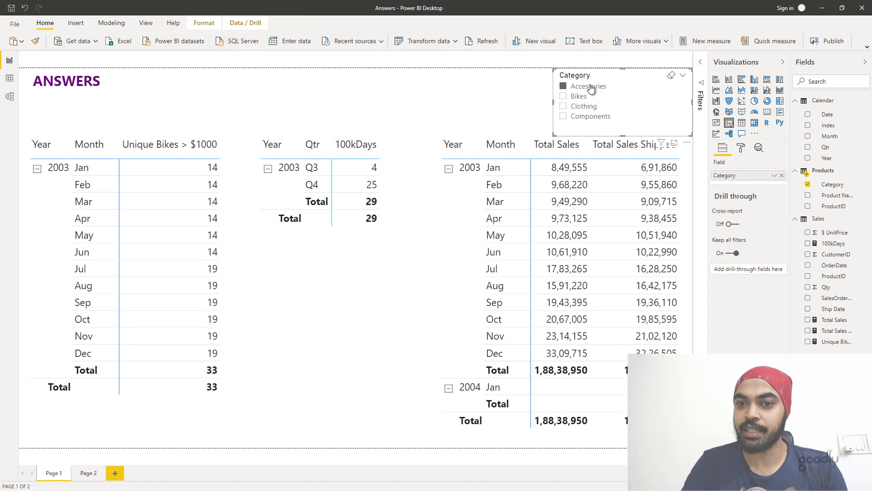
left_click(591, 88)
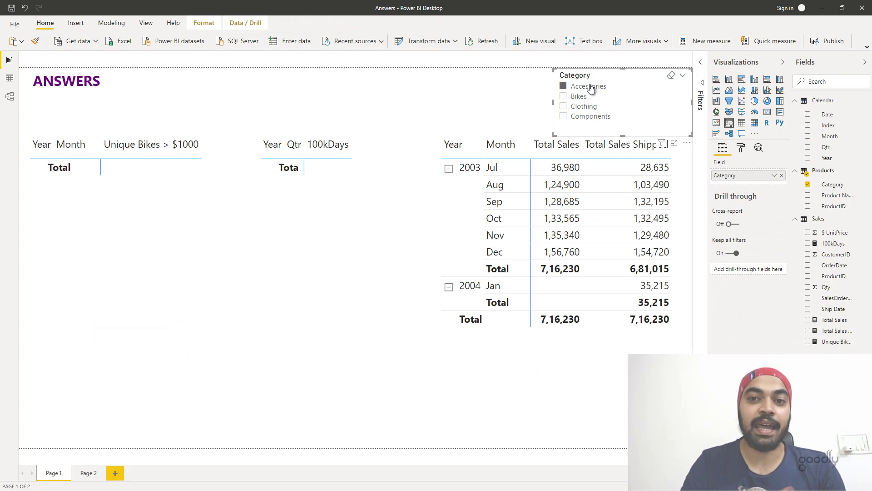
left_click(591, 89)
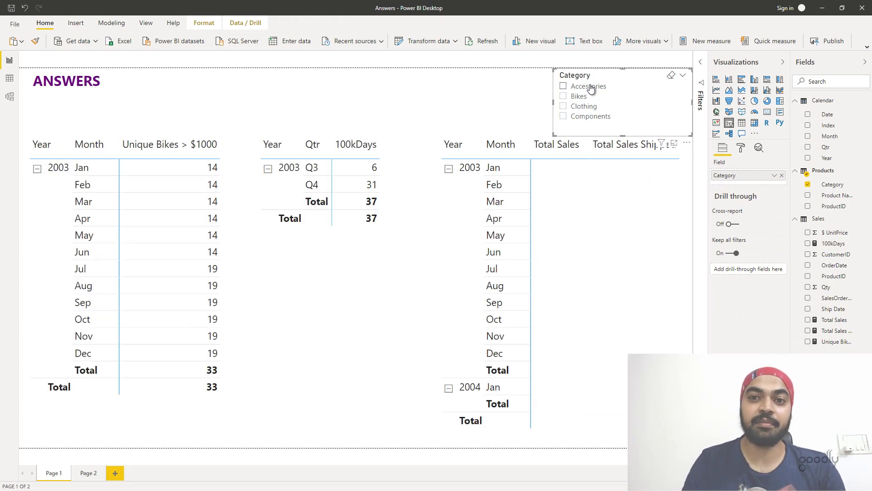
left_click(452, 100)
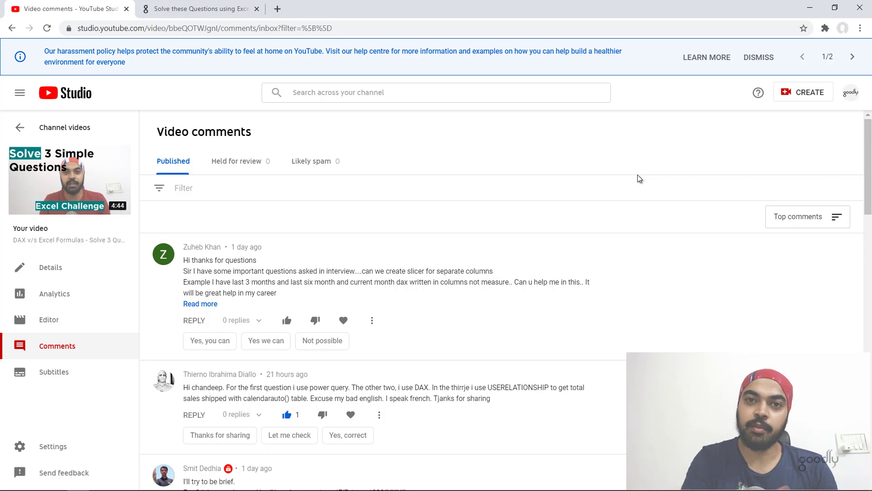
Switch to Chrome and read the viewers' published comments on the Excel challenge video in YouTube Studio.
scroll(637, 175, "down", 4)
scroll(637, 174, "up", 2)
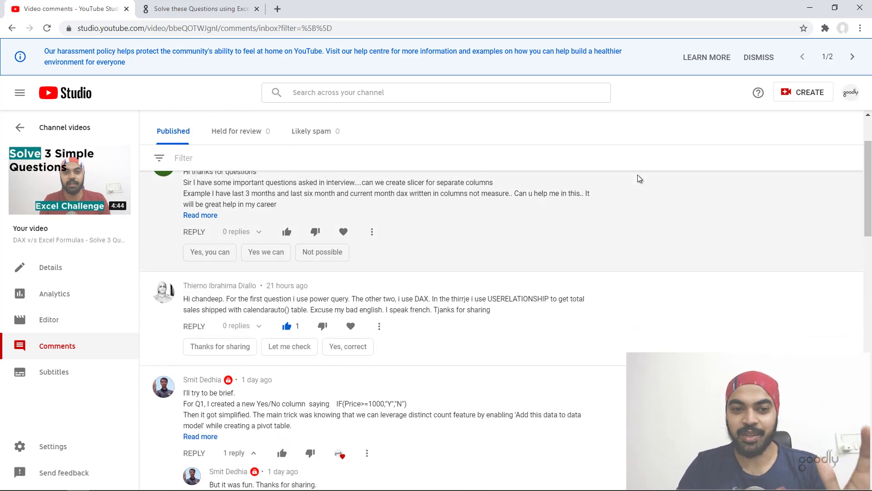
scroll(638, 176, "down", 3)
scroll(636, 175, "down", 3)
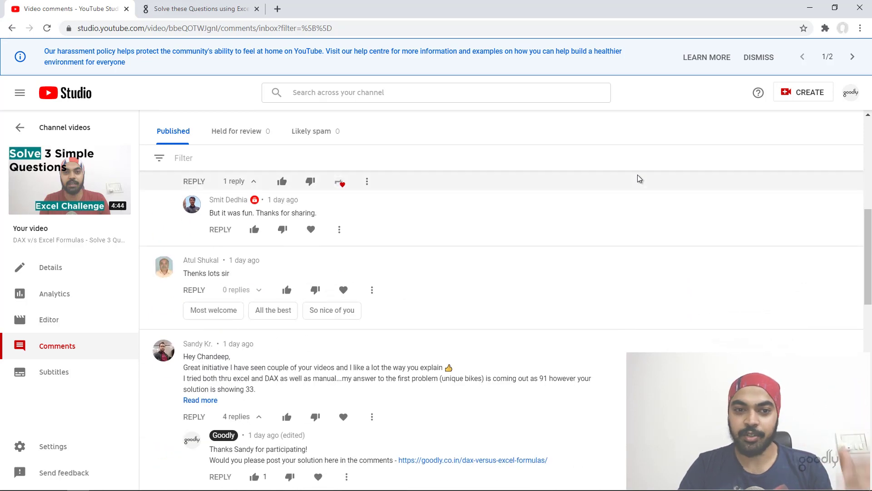
scroll(640, 258, "down", 9)
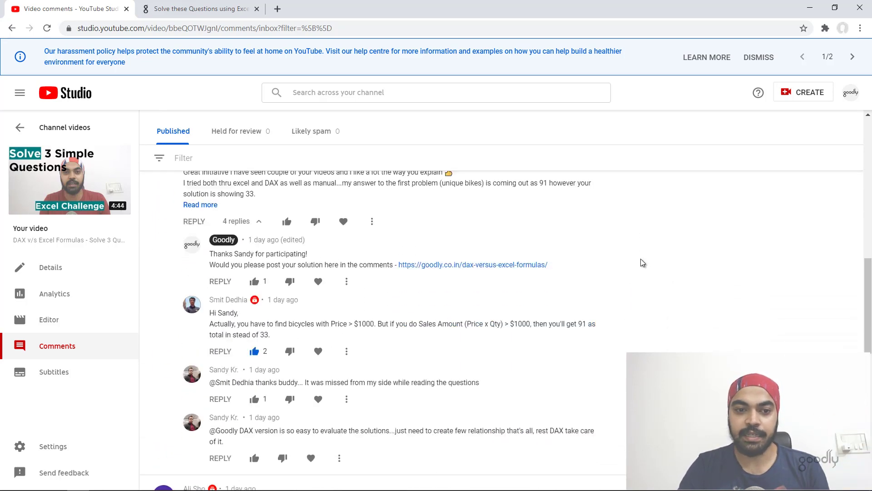
scroll(640, 262, "down", 3)
scroll(640, 263, "up", 3)
Switch to the dax-versus-excel-formulas blog page and review the solutions in its comments, returning to the UniqueBikes>1000 Power Query code.
key("ctrl+Tab")
scroll(564, 274, "down", 2)
scroll(563, 271, "down", 20)
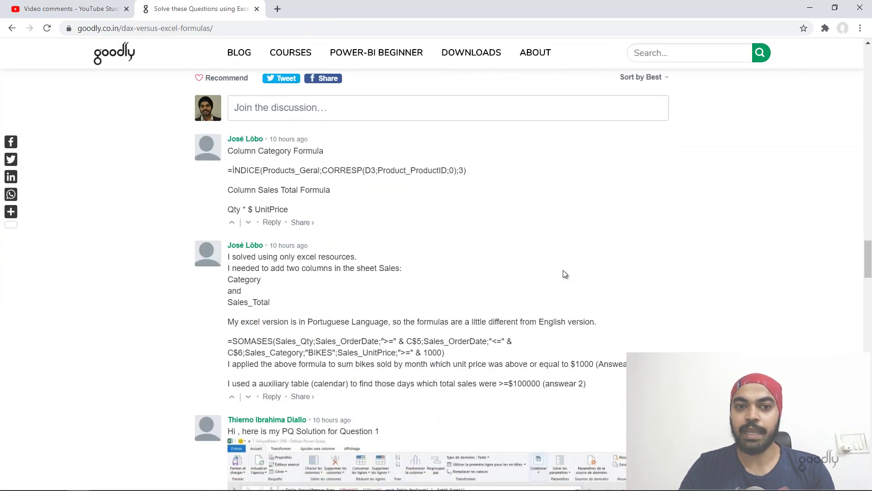
scroll(565, 273, "down", 15)
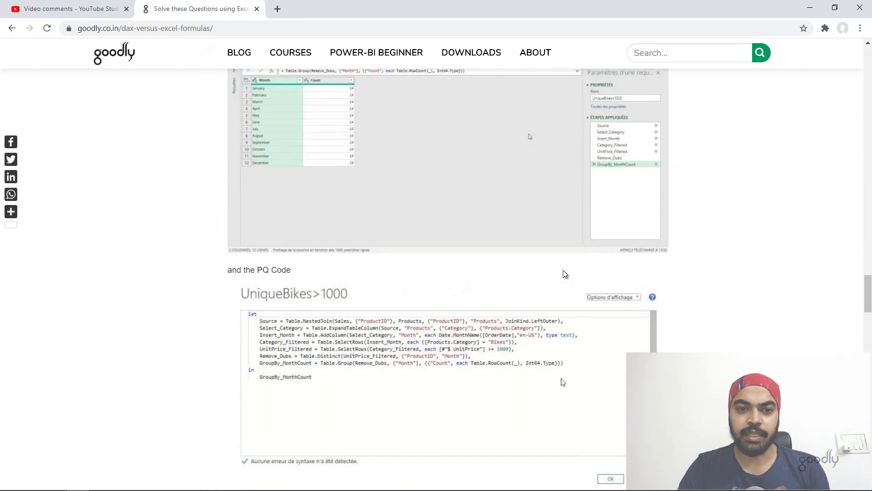
scroll(563, 270, "down", 5)
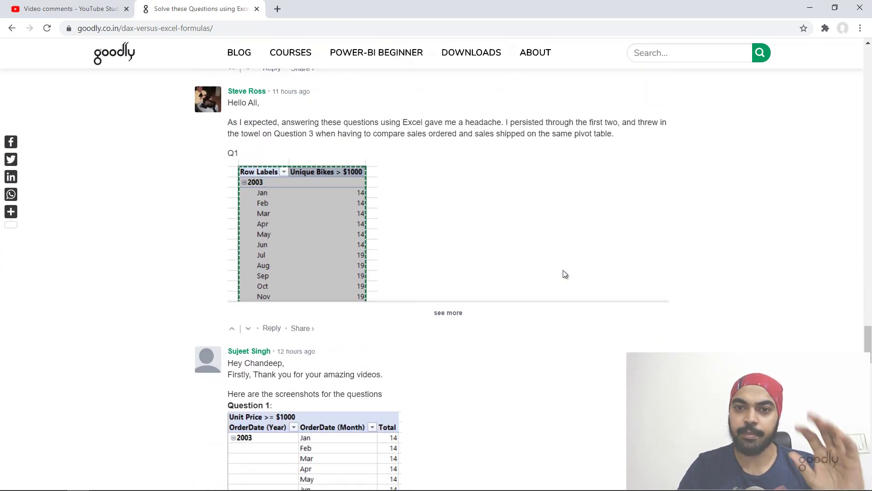
scroll(563, 269, "down", 8)
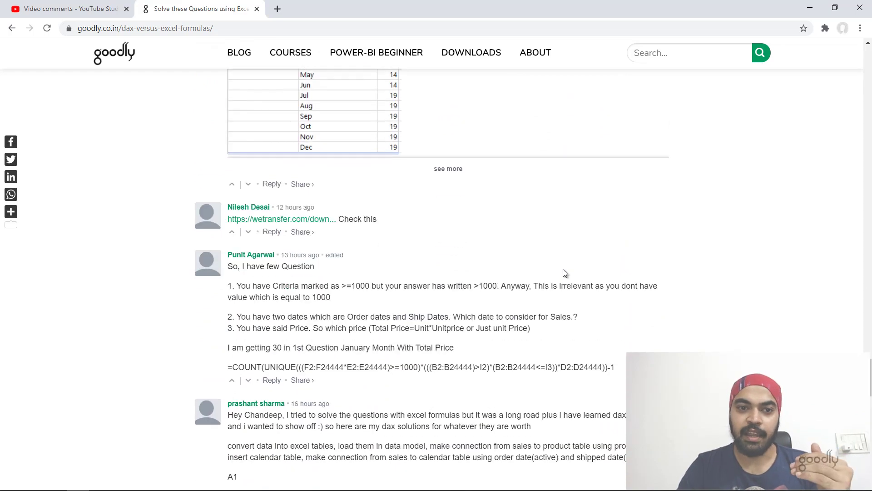
scroll(562, 270, "down", 8)
scroll(563, 269, "down", 8)
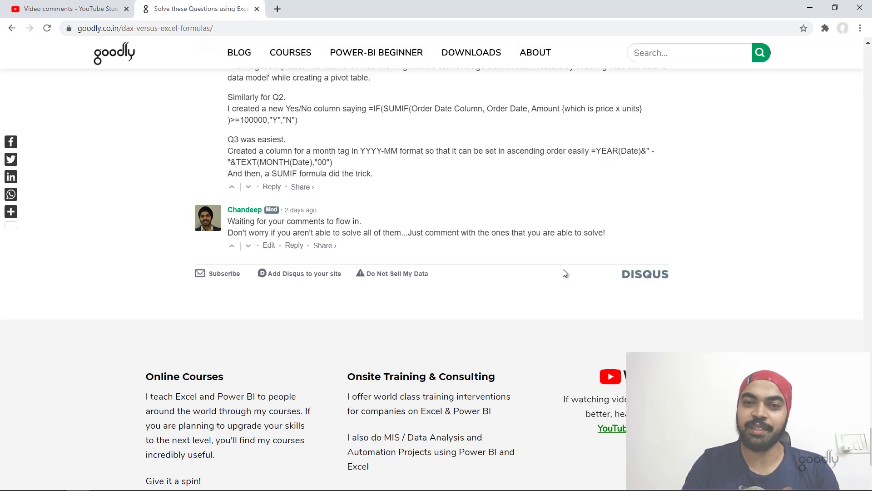
scroll(563, 269, "up", 10)
scroll(565, 273, "up", 20)
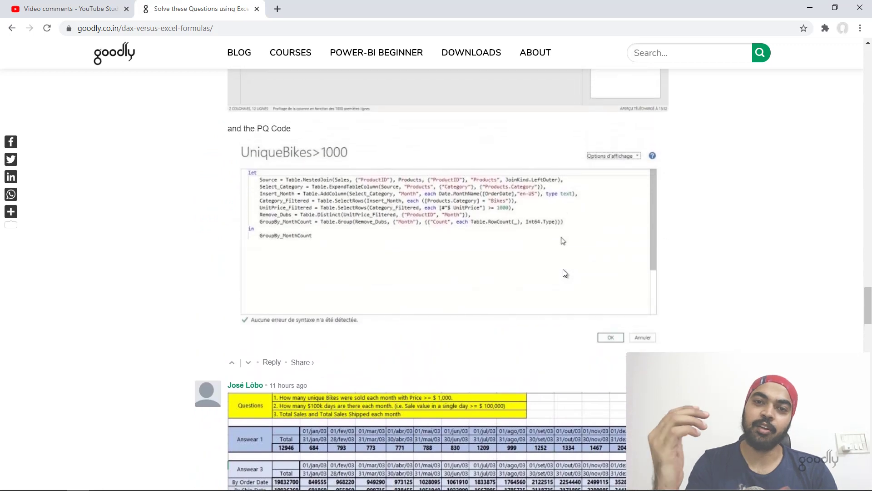
scroll(565, 273, "up", 3)
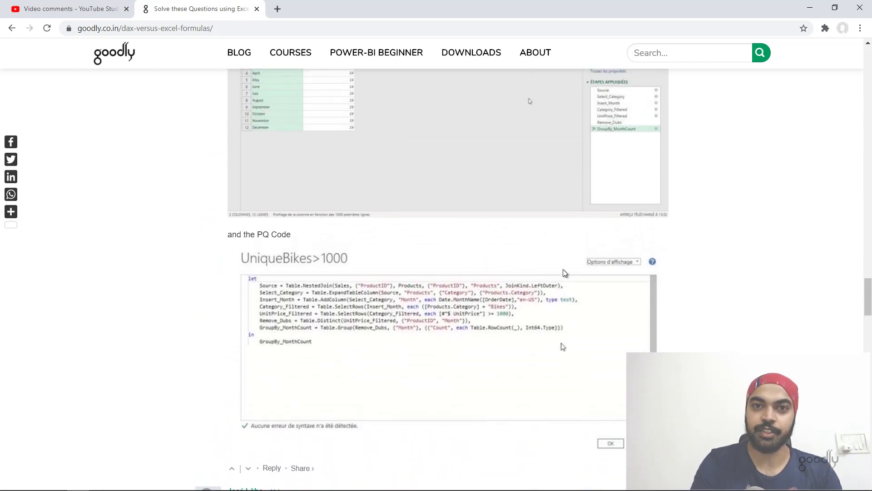